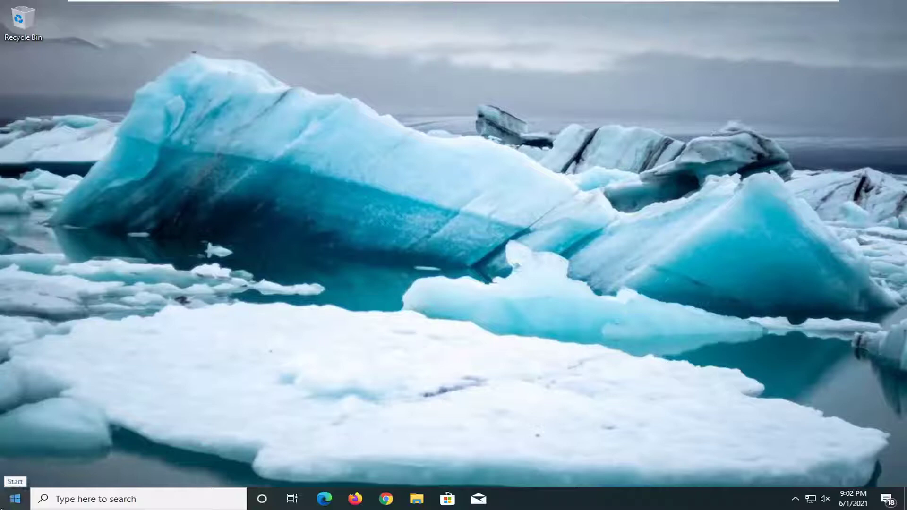
# Open the Start menu to search for Control Panel.
pyautogui.click(15, 500)
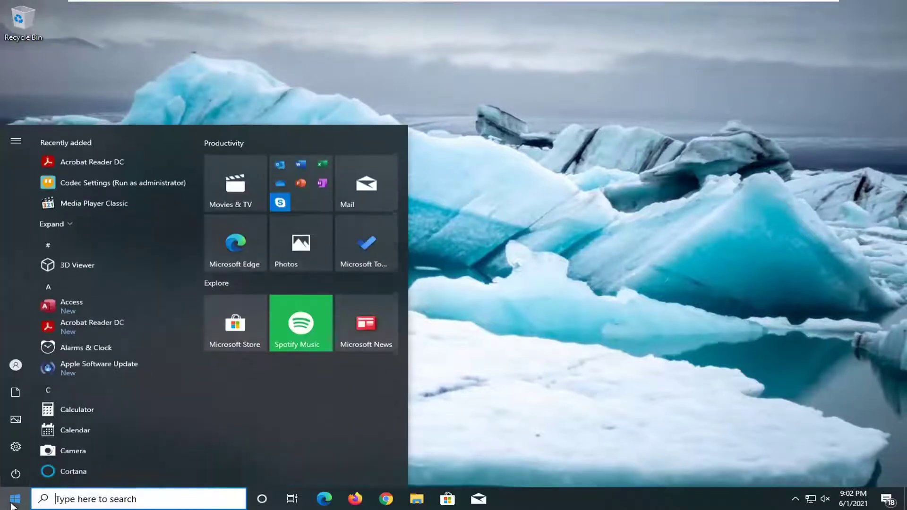
pyautogui.write('control')
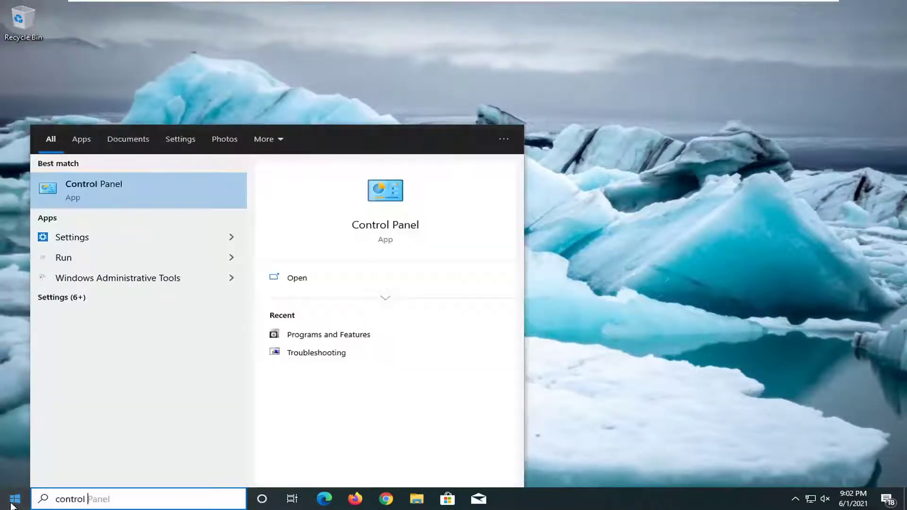
pyautogui.write(' panel')
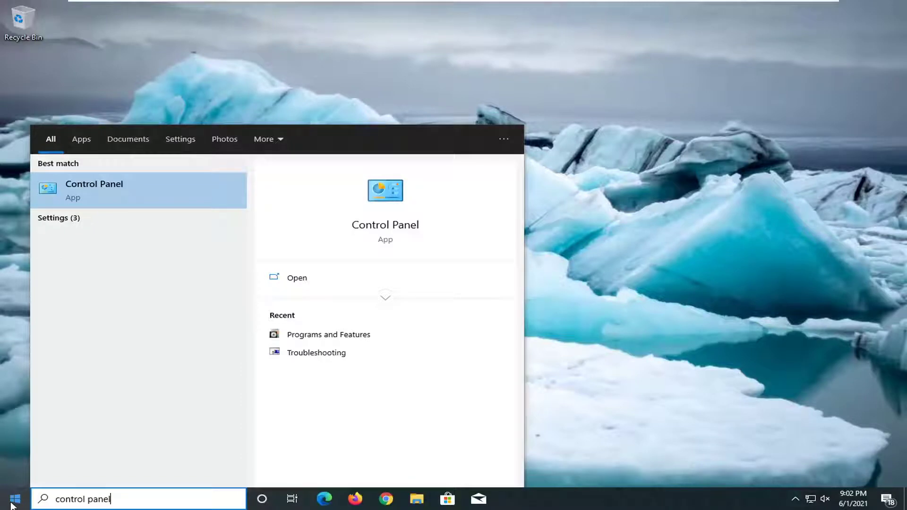
# Launch Control Panel from the search results and view items as large icons.
pyautogui.click(114, 193)
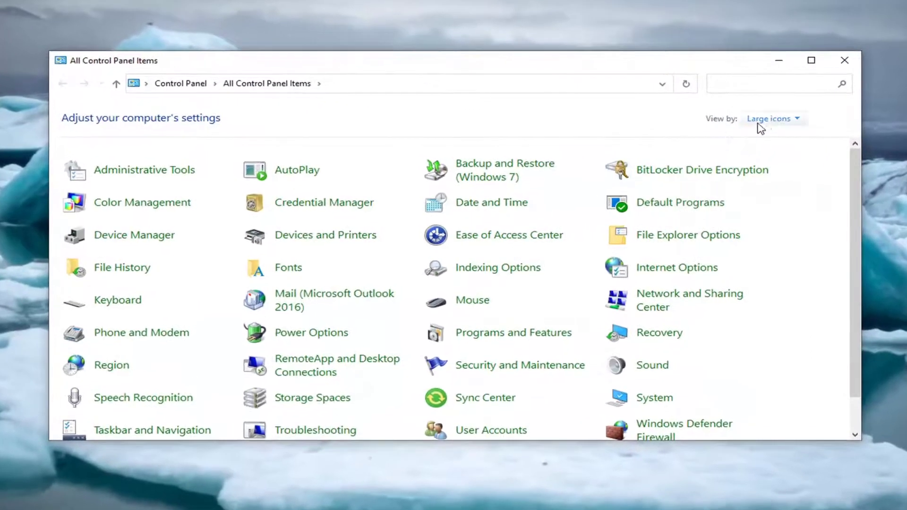
pyautogui.click(759, 124)
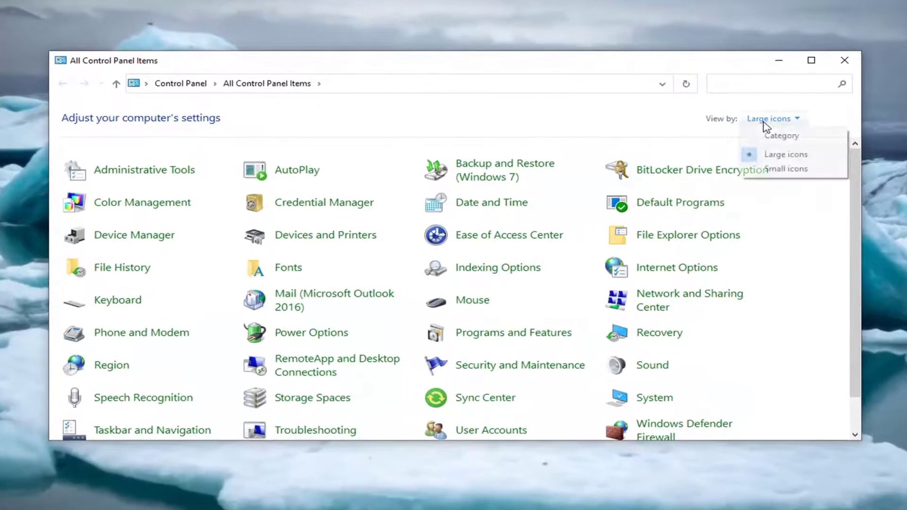
pyautogui.click(809, 163)
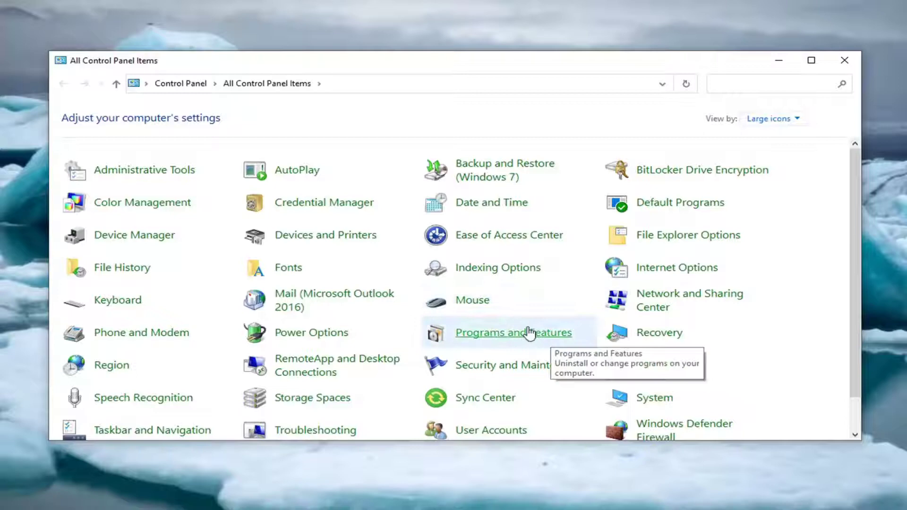
# In Programs and Features, select Adobe Acrobat Reader DC and choose Change.
pyautogui.click(514, 333)
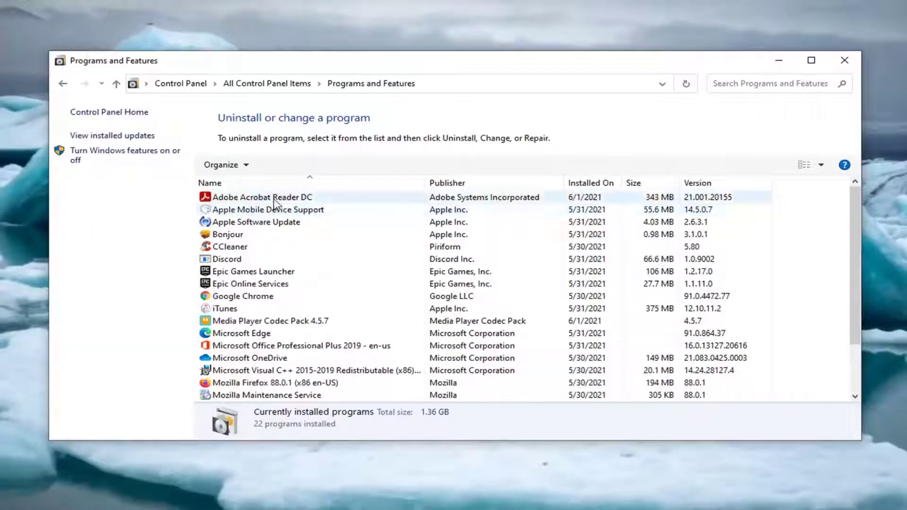
pyautogui.click(277, 203)
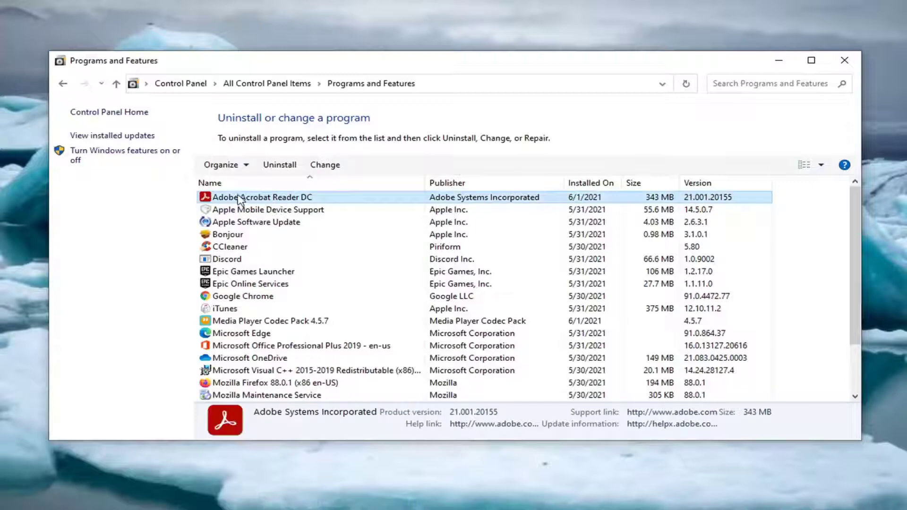
pyautogui.click(326, 167)
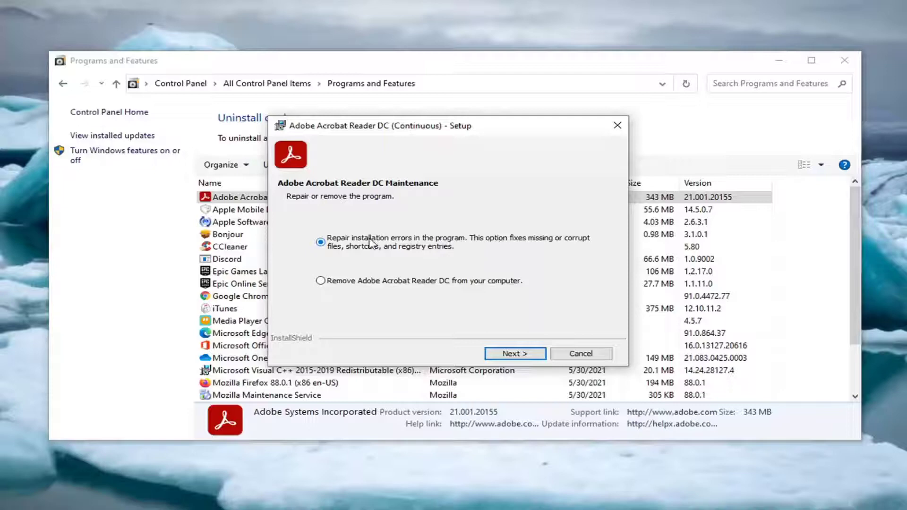
# Continue setup with 'Repair installation errors' selected.
pyautogui.click(523, 353)
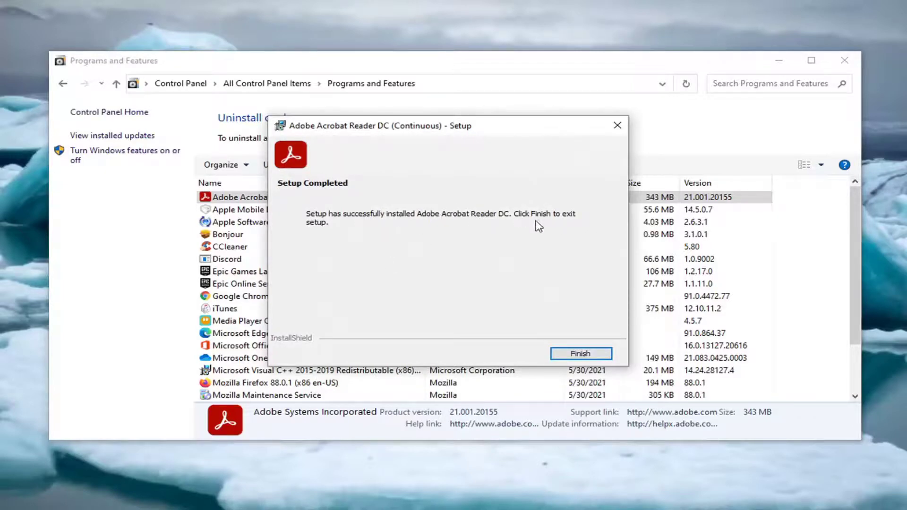
# Once Setup Completed appears, finish and close Acrobat Reader DC Setup.
pyautogui.click(582, 354)
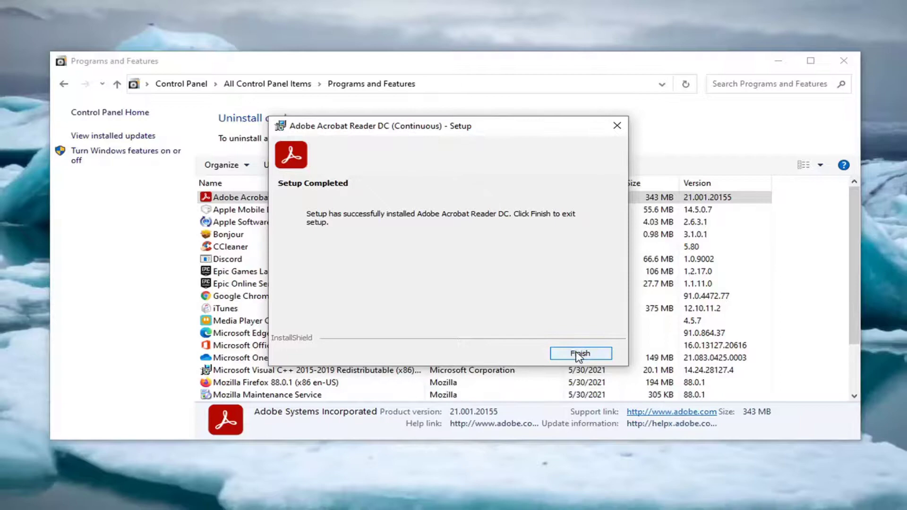